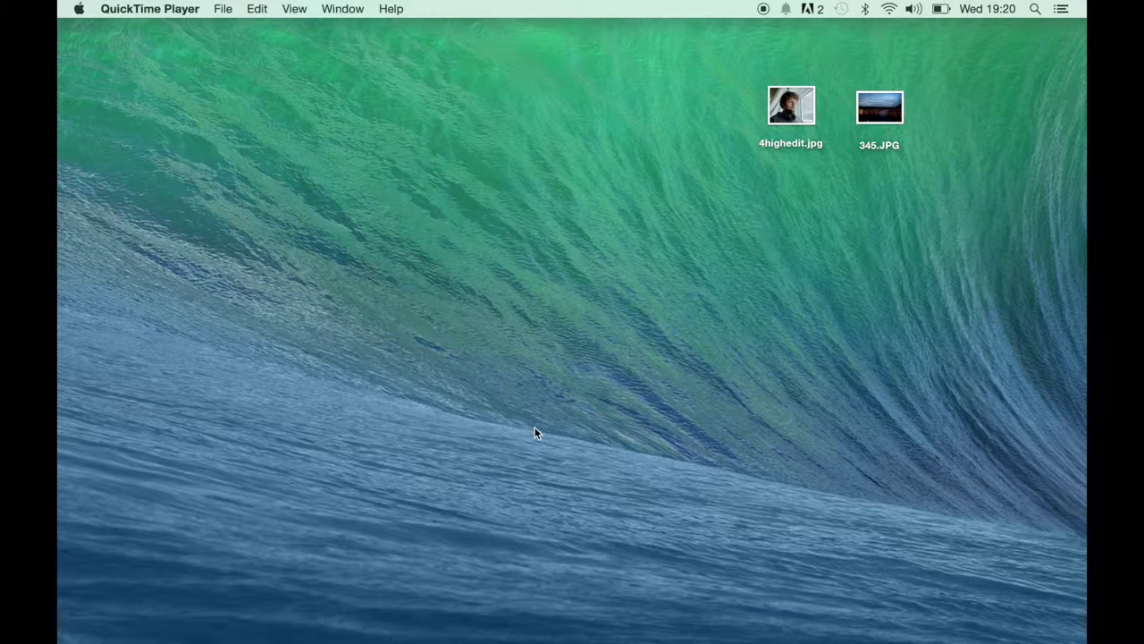
Launch Photoshop from the Dock and open 4highedit.jpg from the Desktop
{"action": "mouse_move", "coordinate": [387, 631]}
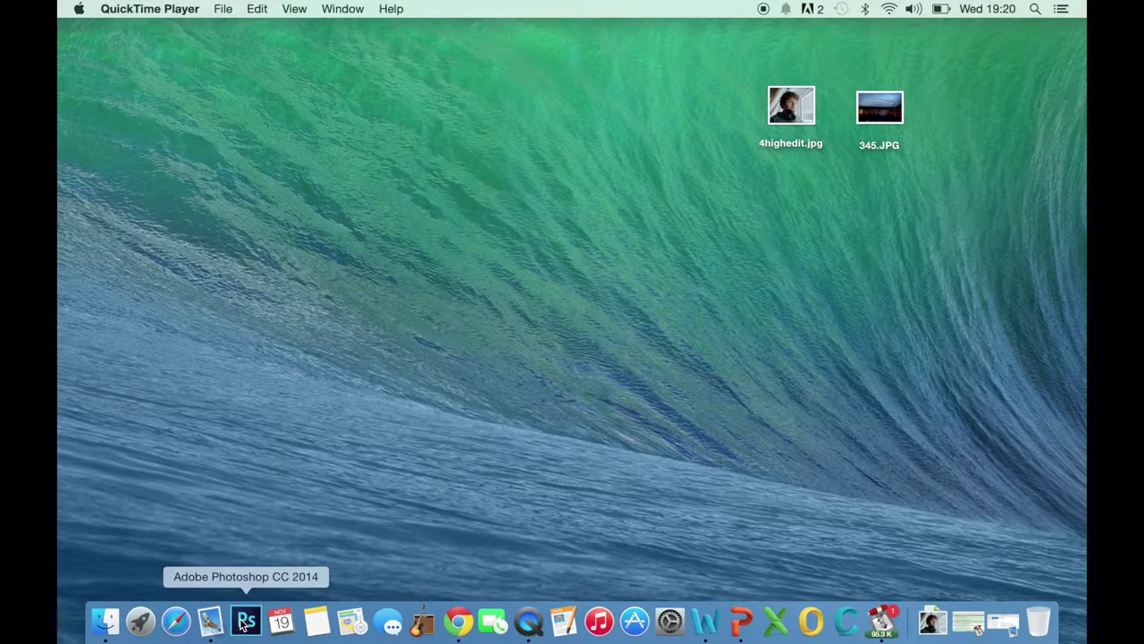
{"action": "left_click", "coordinate": [241, 624]}
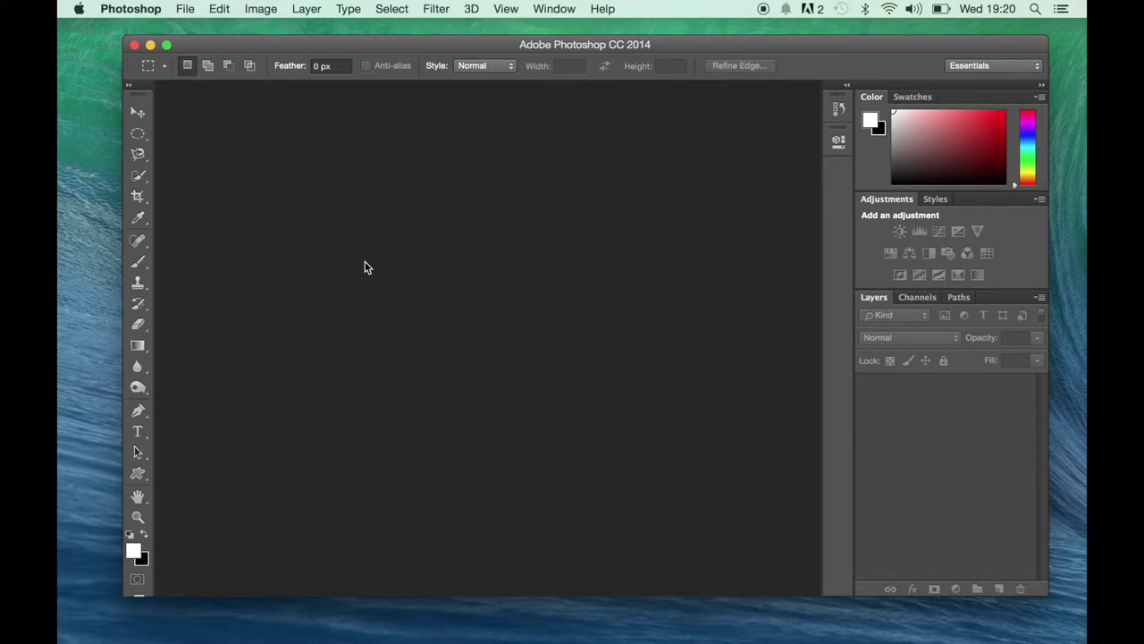
{"action": "left_click", "coordinate": [185, 11]}
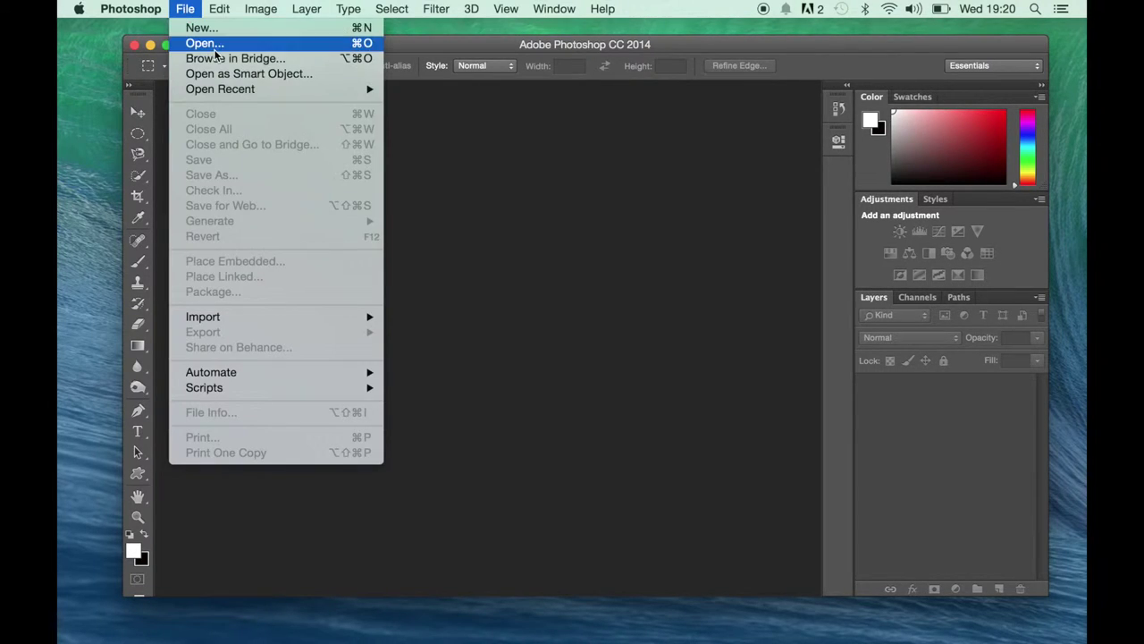
{"action": "left_click", "coordinate": [210, 42]}
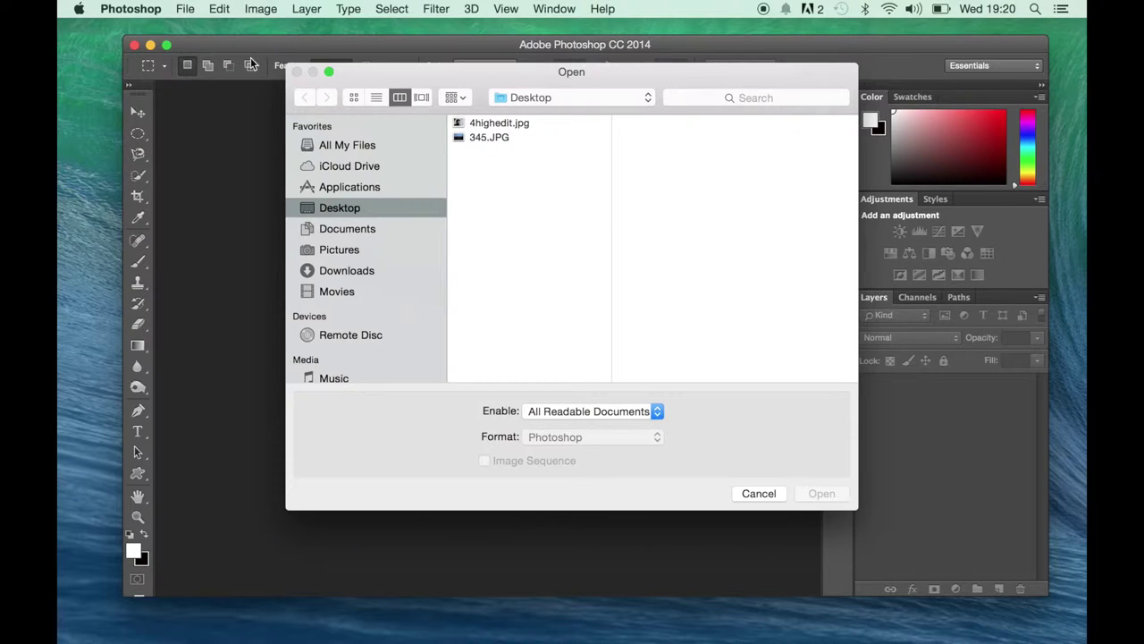
{"action": "left_click", "coordinate": [490, 122]}
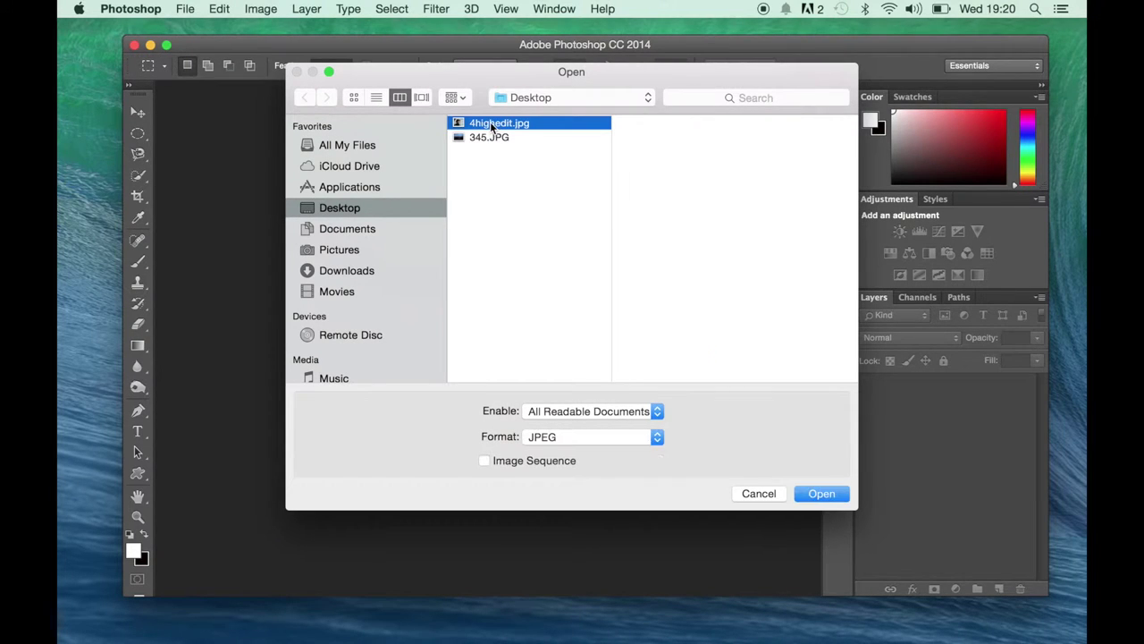
{"action": "left_click", "coordinate": [809, 497]}
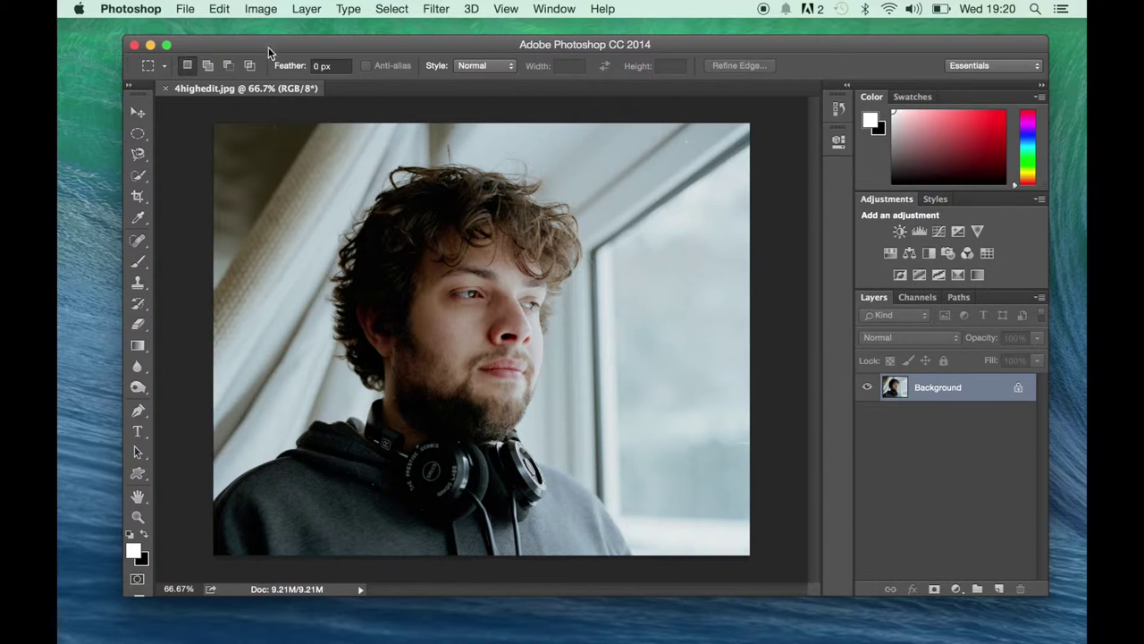
{"action": "left_click", "coordinate": [316, 16]}
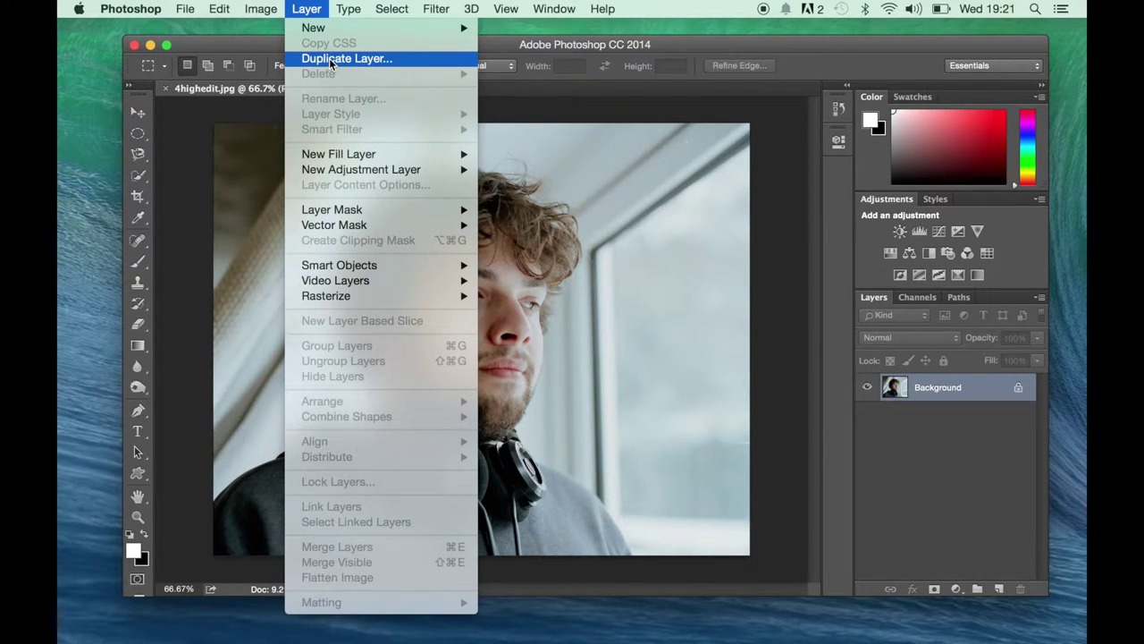
Duplicate the Background layer with Cmd+J, creating Layer 1 above it
{"action": "left_click", "coordinate": [317, 16]}
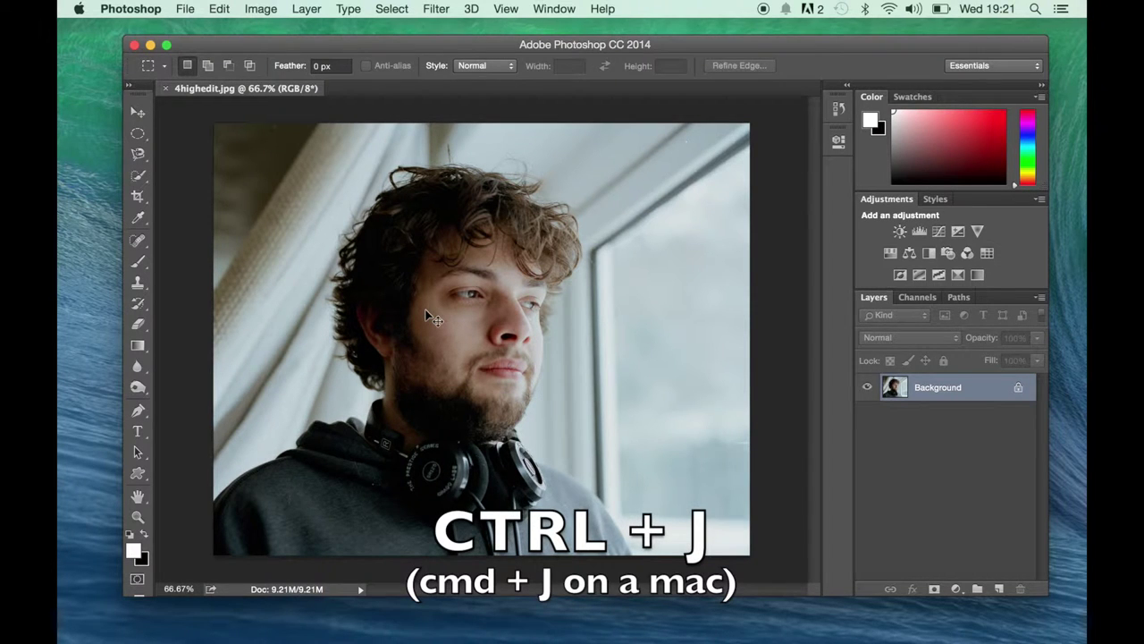
{"action": "key", "text": "super+j"}
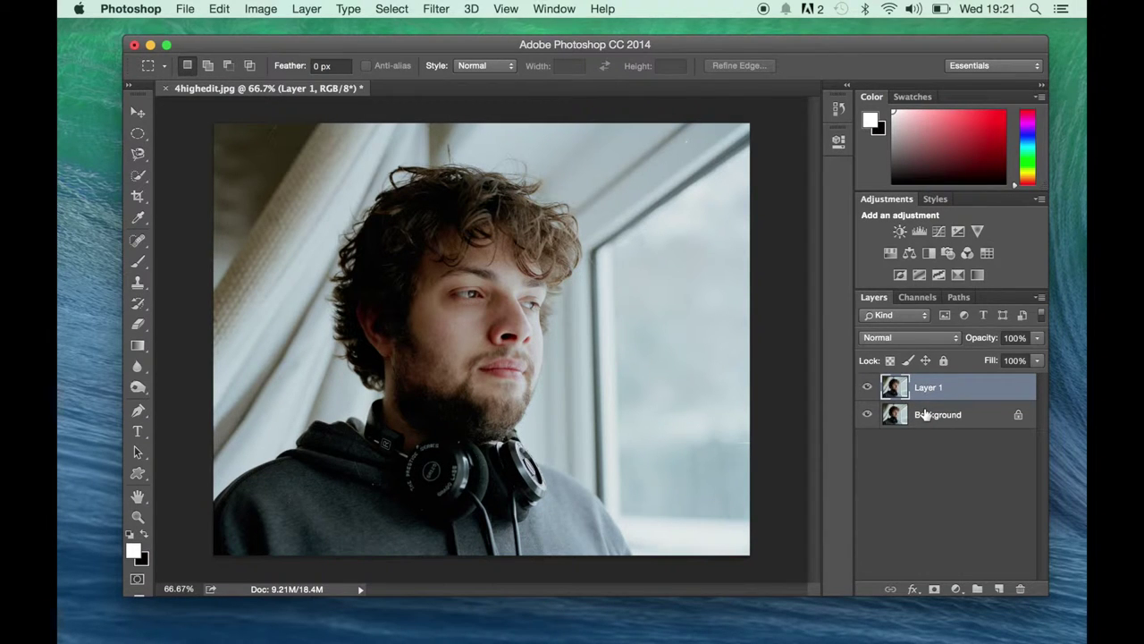
{"action": "left_click_drag", "start_coordinate": [929, 396], "coordinate": [939, 409]}
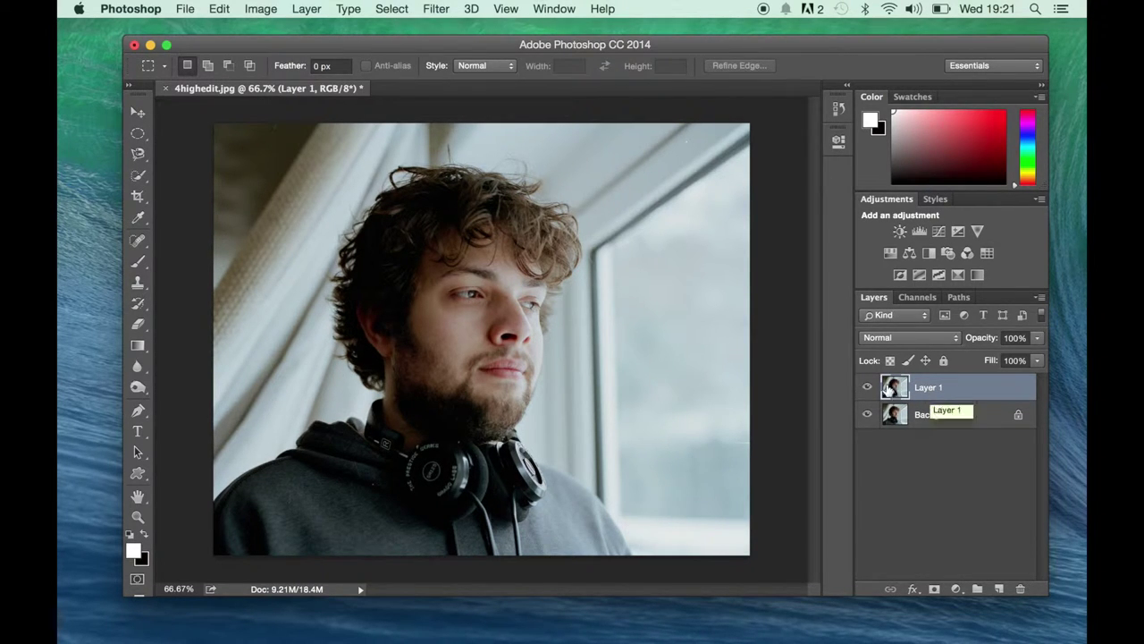
Open 345.JPG and pull its document out into a floating window
{"action": "left_click", "coordinate": [183, 14]}
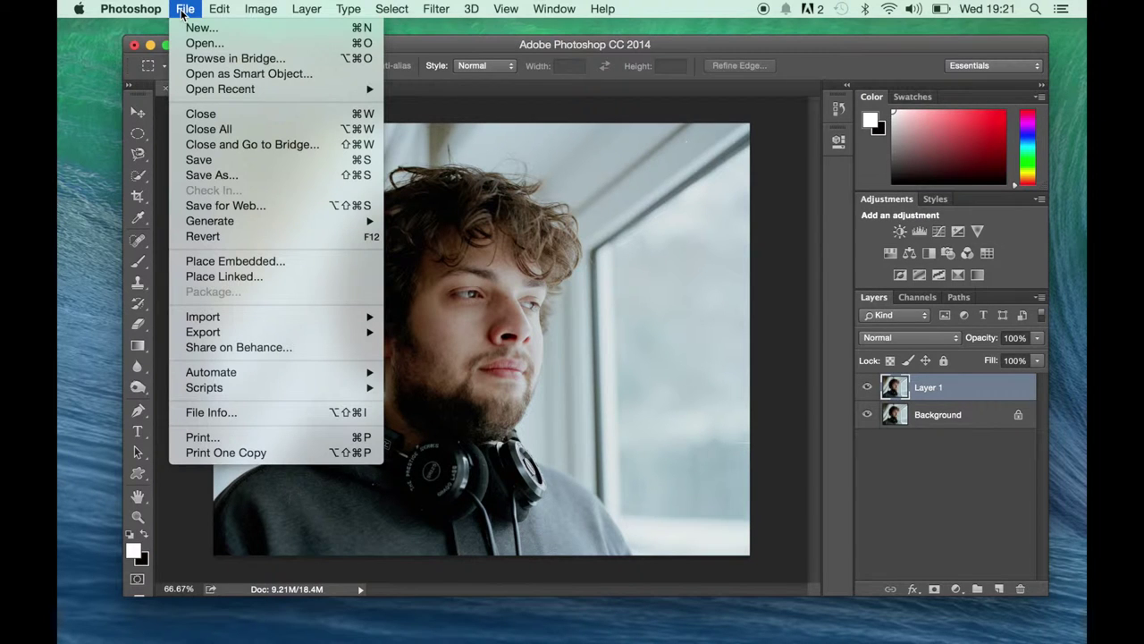
{"action": "left_click", "coordinate": [202, 42]}
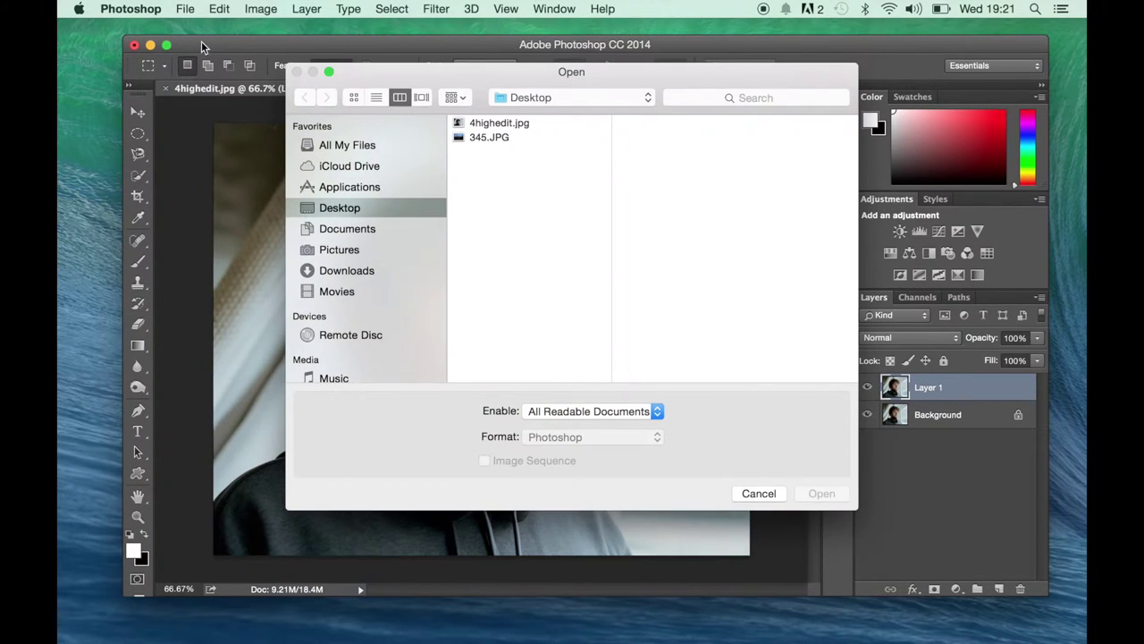
{"action": "left_click", "coordinate": [489, 137]}
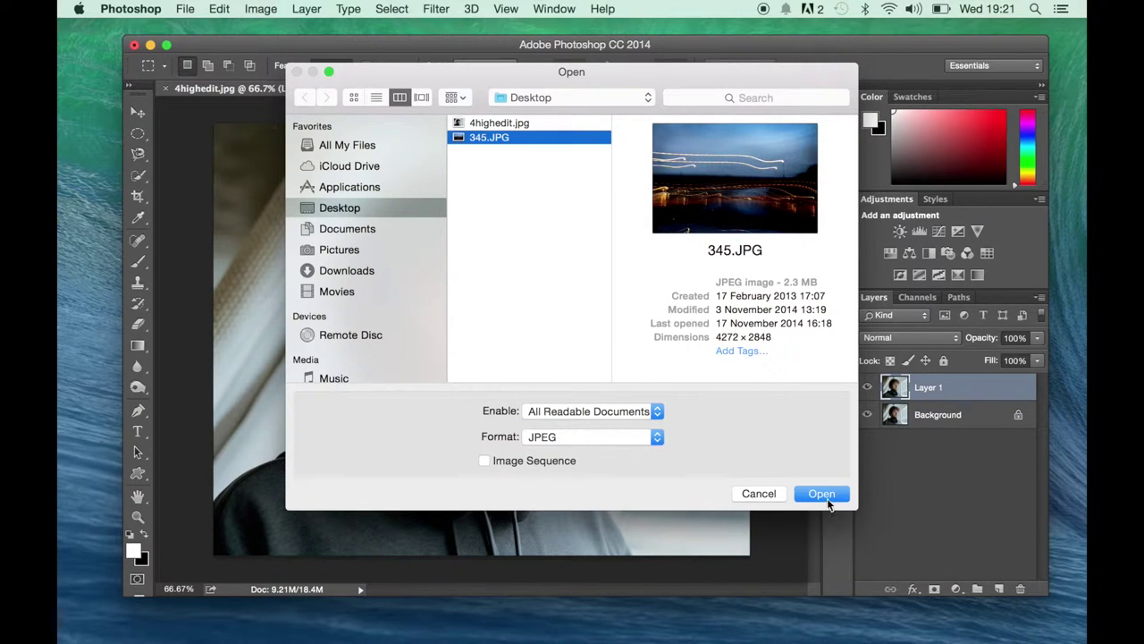
{"action": "left_click", "coordinate": [828, 495]}
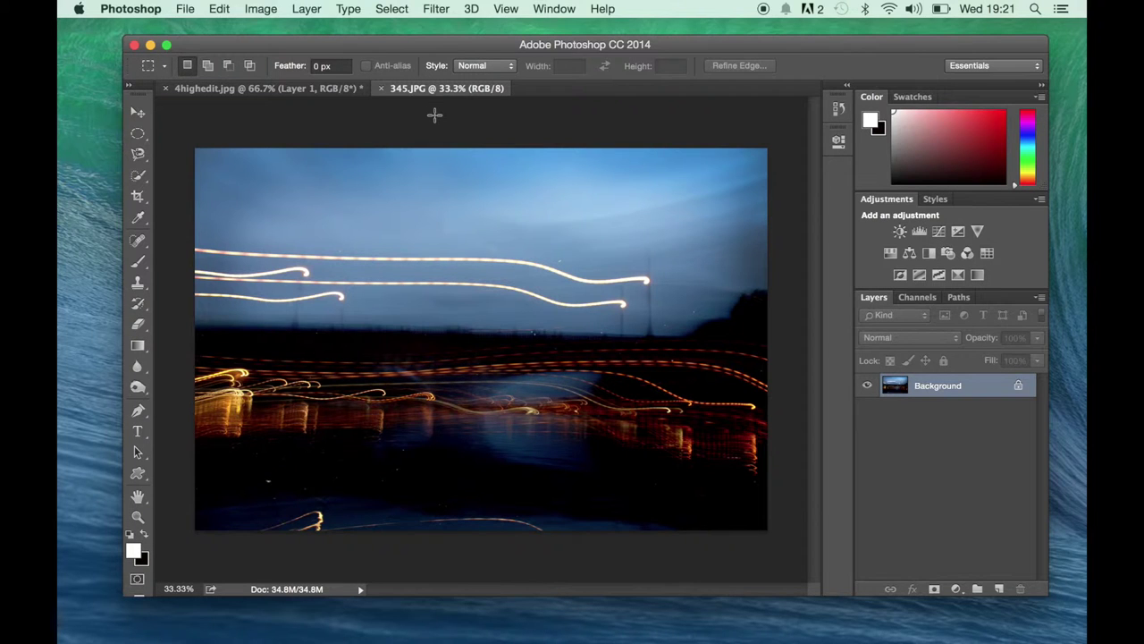
{"action": "left_click_drag", "start_coordinate": [429, 88], "coordinate": [450, 180]}
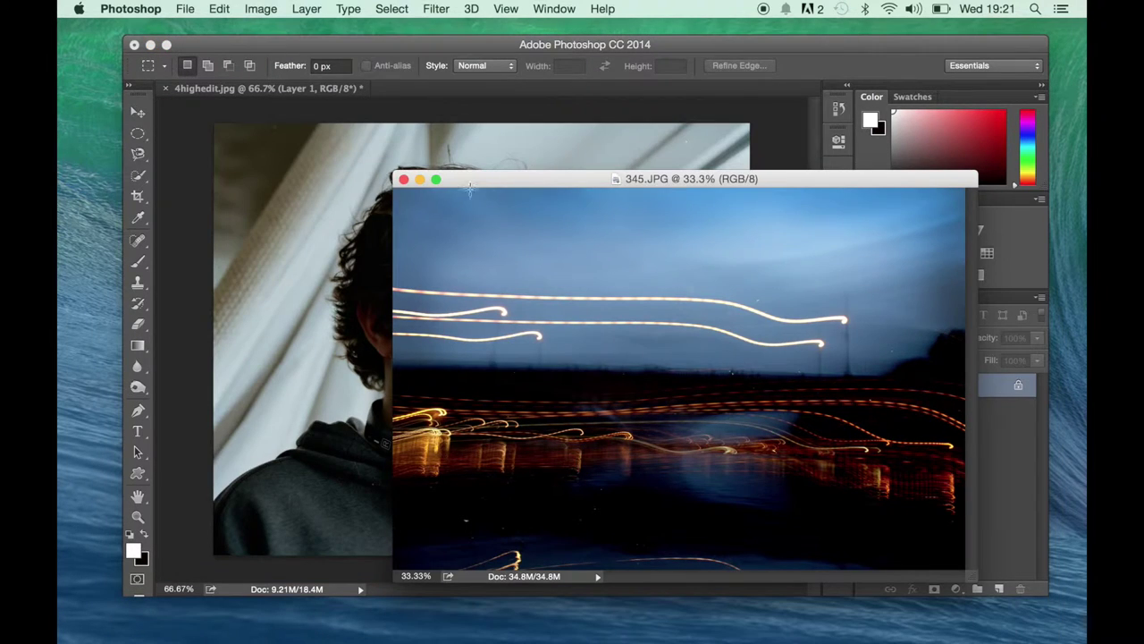
Move the light-trail photo into the portrait as Layer 2, with its streaks crossing mid-frame
{"action": "left_click", "coordinate": [139, 114]}
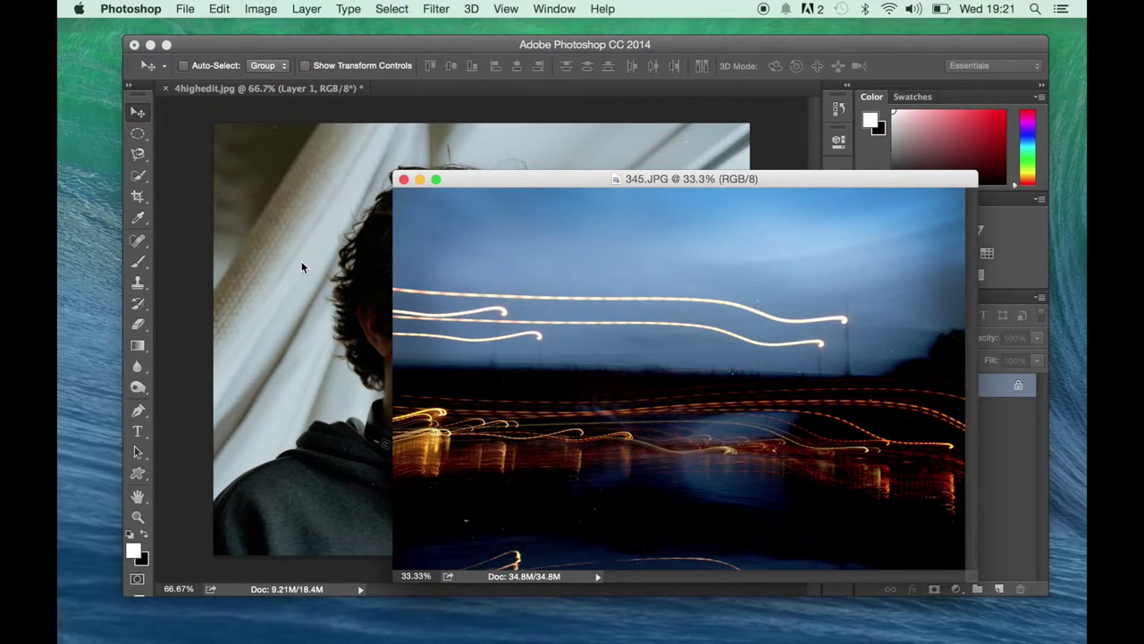
{"action": "left_click_drag", "start_coordinate": [301, 261], "coordinate": [301, 261]}
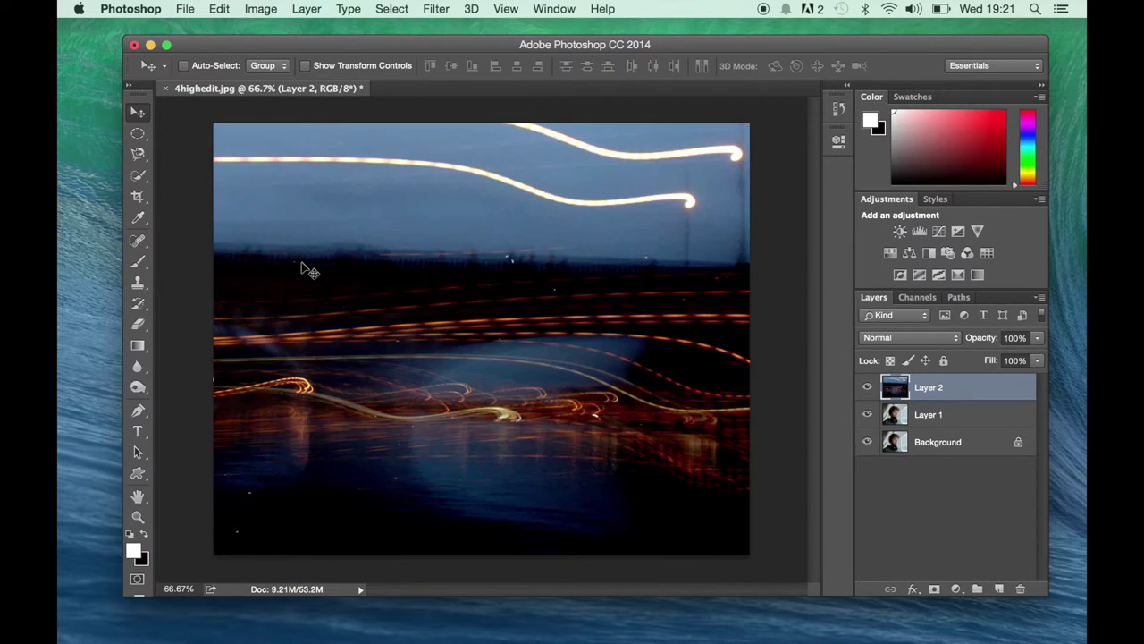
{"action": "left_click_drag", "start_coordinate": [339, 235], "coordinate": [643, 332]}
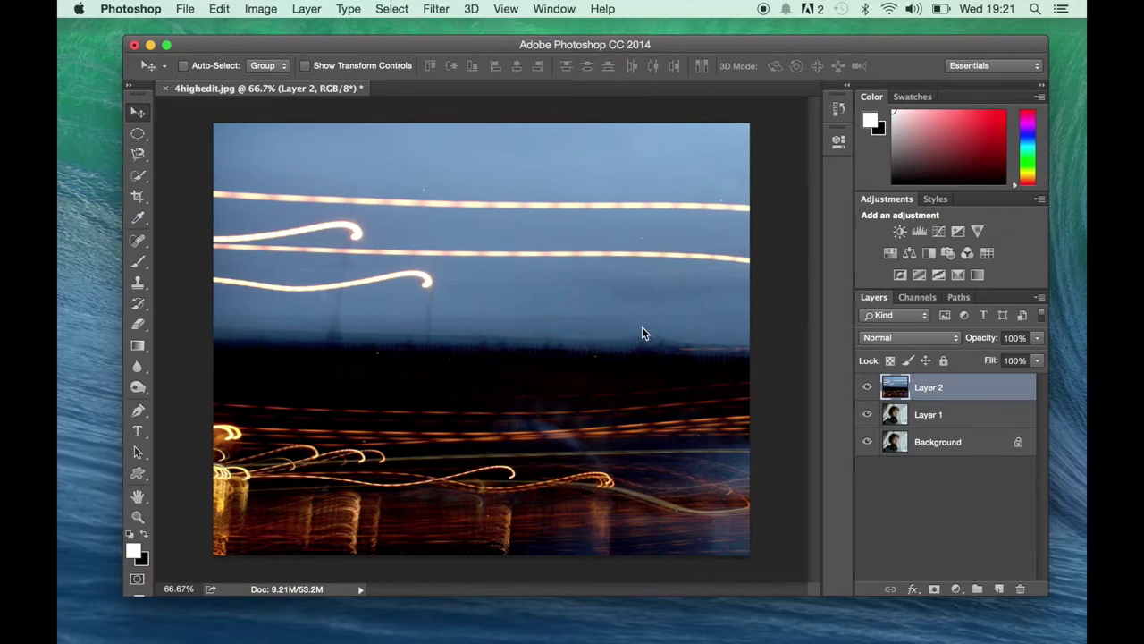
{"action": "left_click_drag", "start_coordinate": [316, 272], "coordinate": [393, 408]}
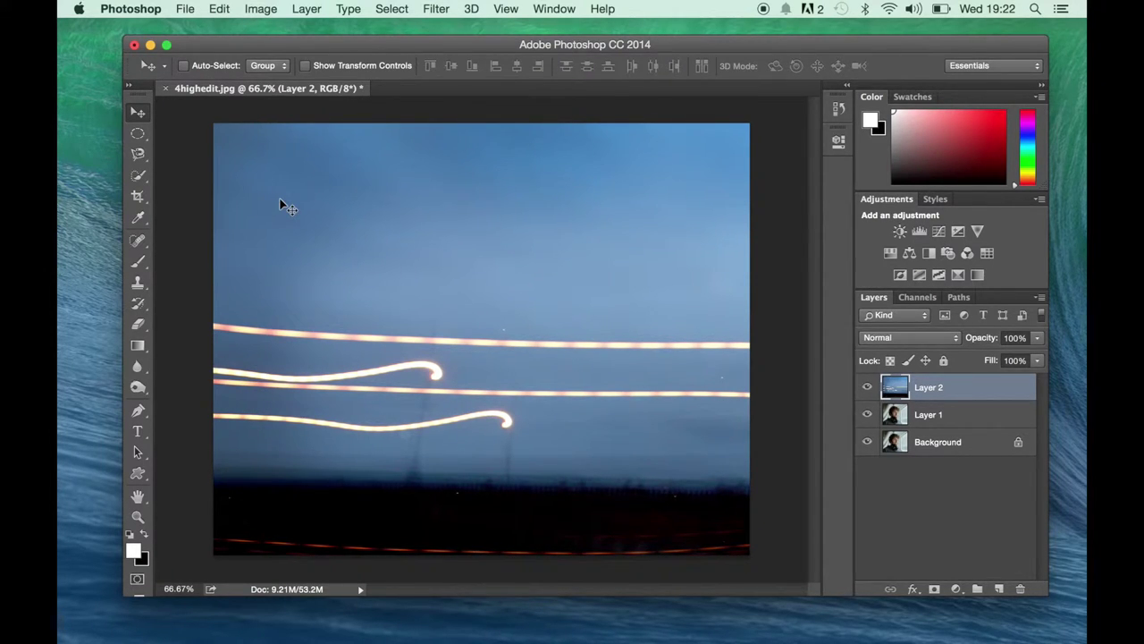
Scale Layer 2 to about 57% with Edit > Transform > Scale and commit
{"action": "left_click", "coordinate": [225, 16]}
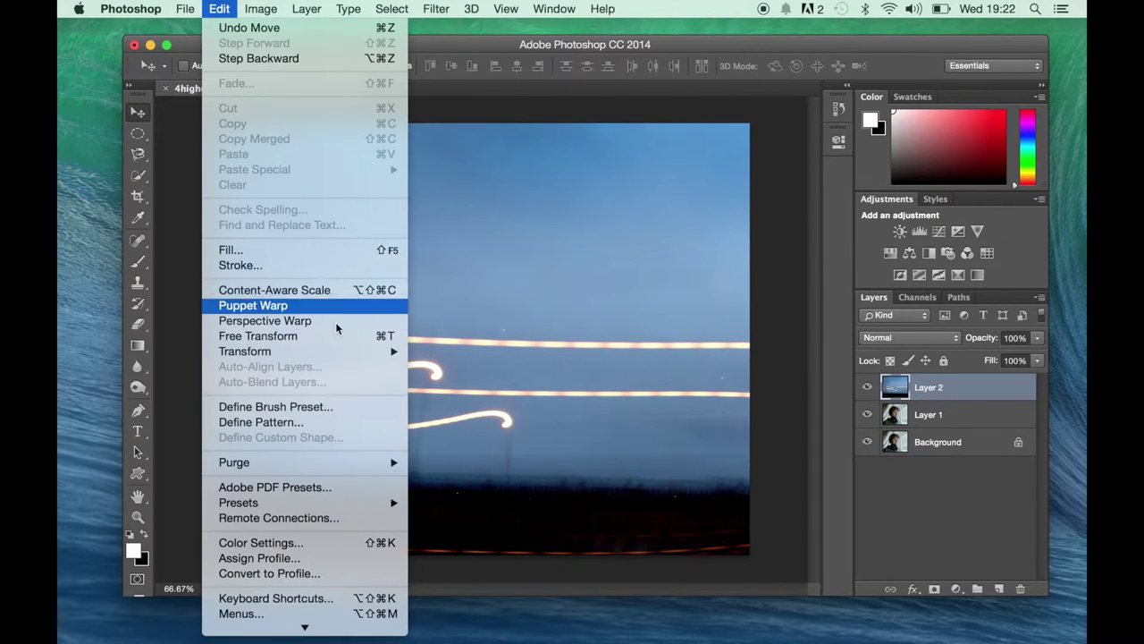
{"action": "mouse_move", "coordinate": [356, 354]}
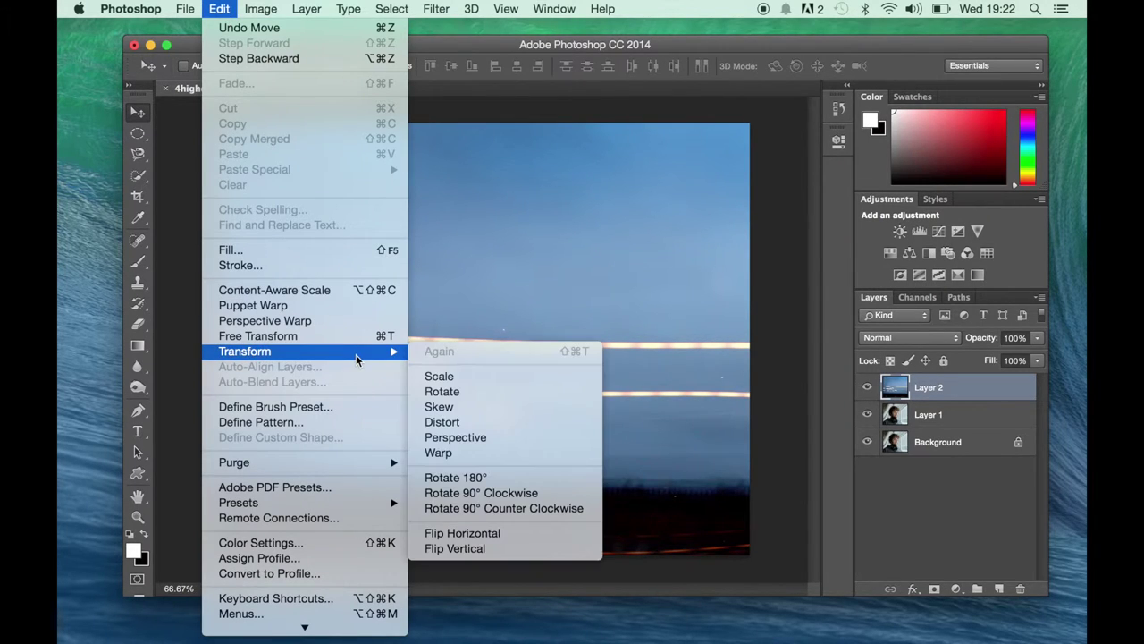
{"action": "left_click", "coordinate": [463, 382]}
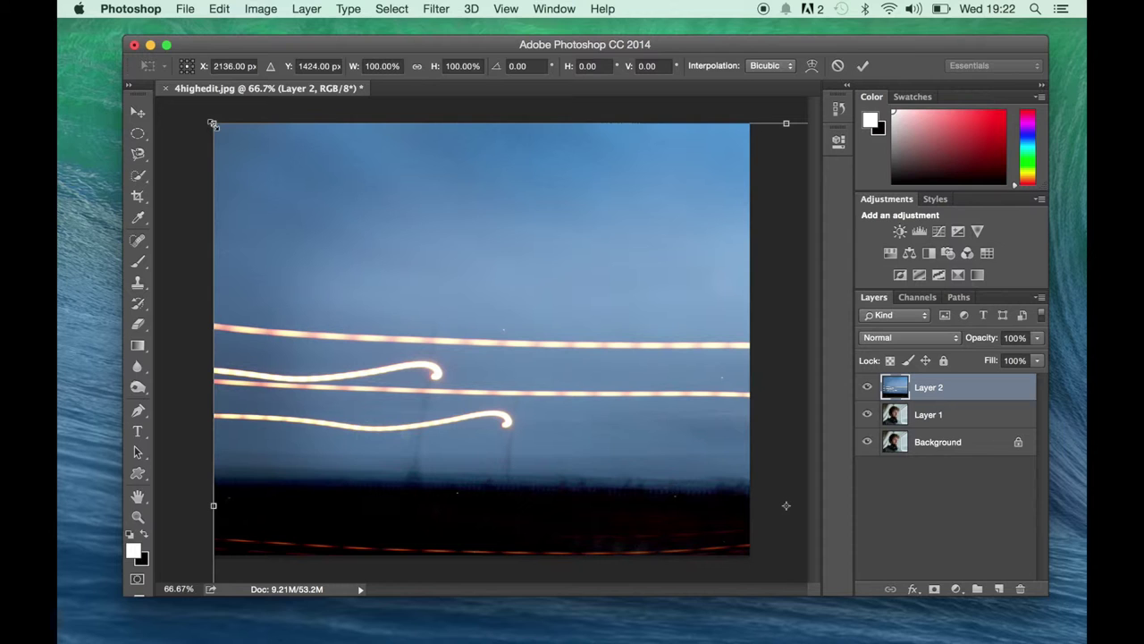
{"action": "left_click_drag", "start_coordinate": [214, 124], "coordinate": [420, 304]}
{"action": "left_click_drag", "start_coordinate": [544, 391], "coordinate": [374, 288]}
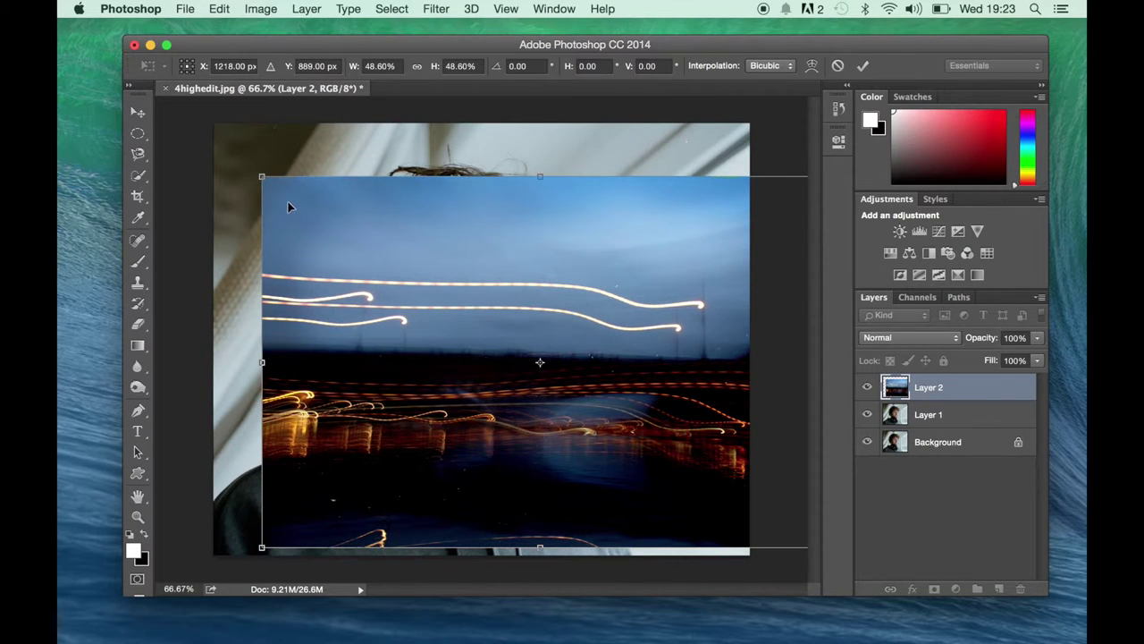
{"action": "left_click_drag", "start_coordinate": [265, 179], "coordinate": [173, 98]}
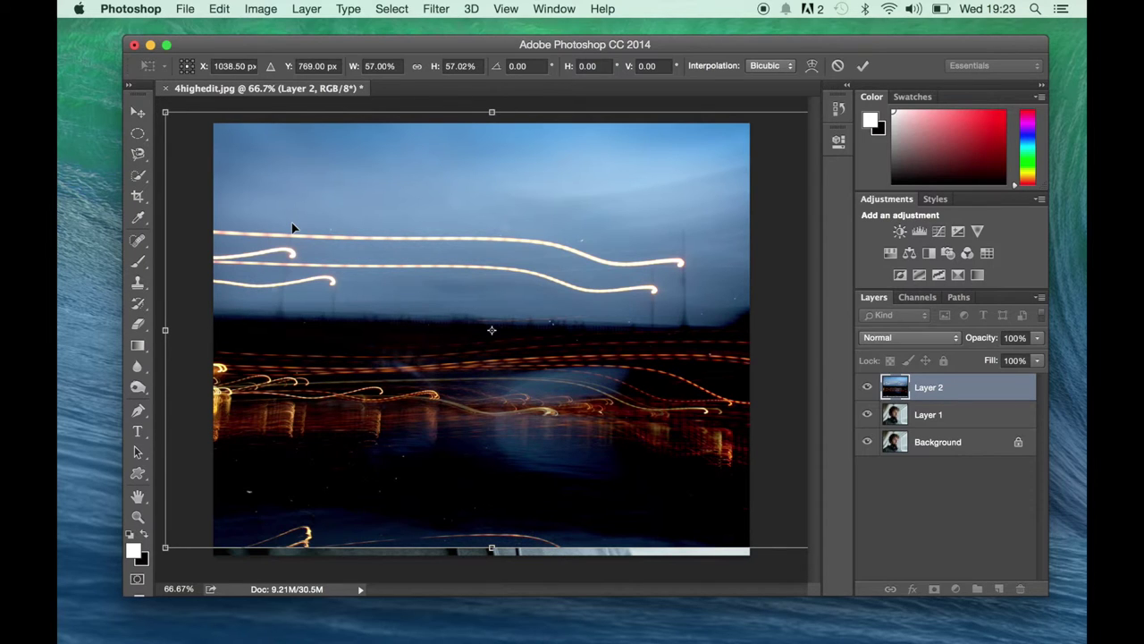
{"action": "key", "text": "Return"}
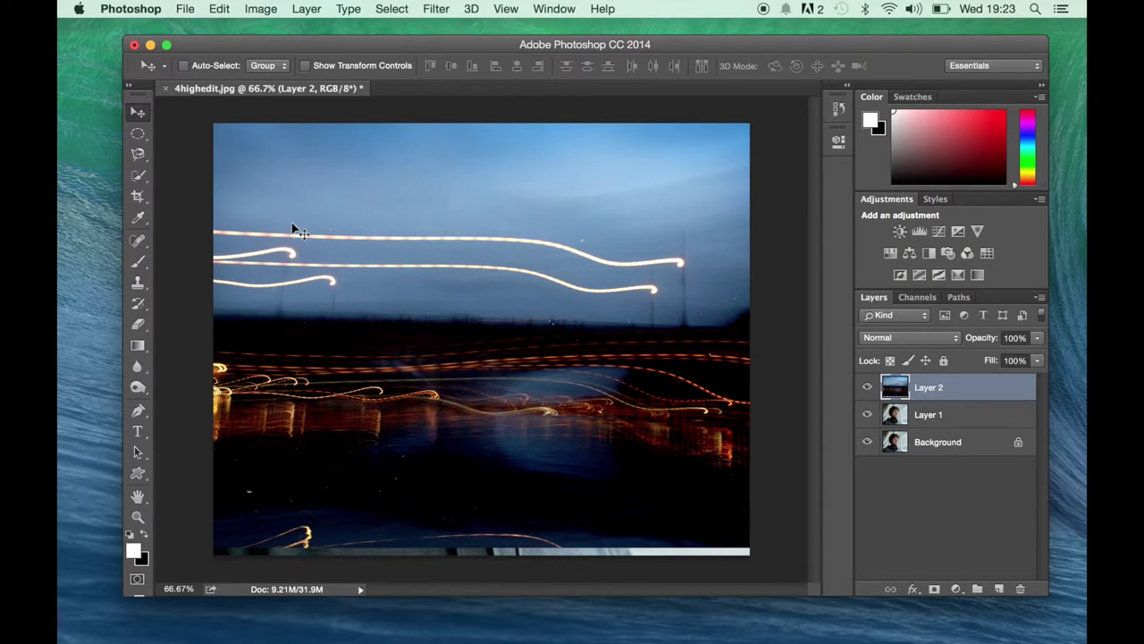
Nudge Layer 2 down to cover the canvas, then reselect it in Layers
{"action": "left_click_drag", "start_coordinate": [459, 215], "coordinate": [482, 225]}
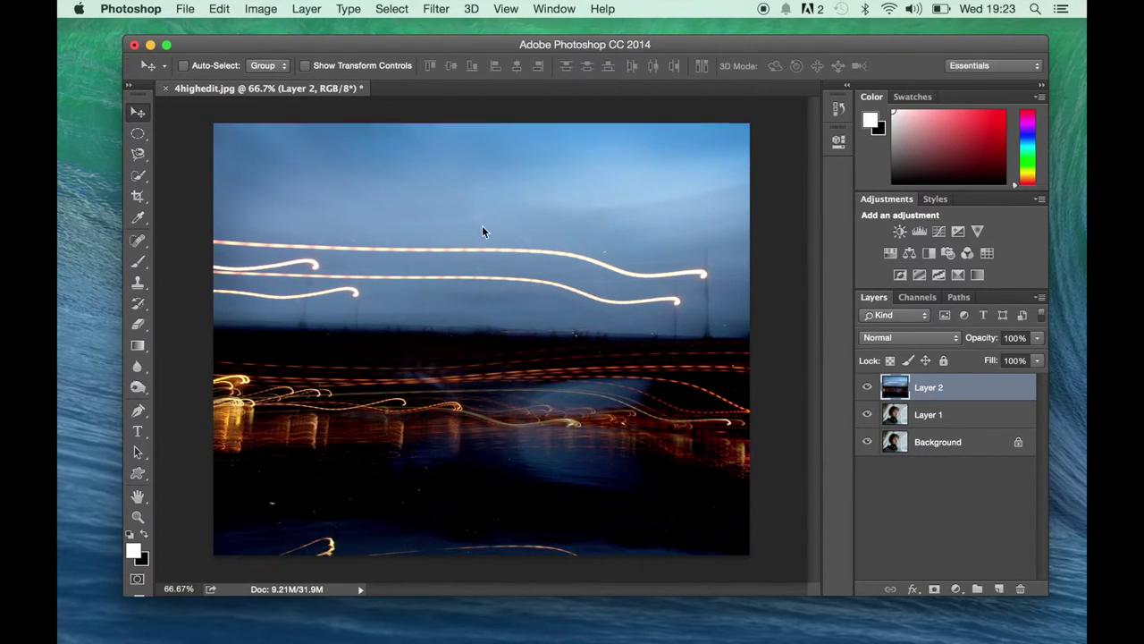
{"action": "left_click", "coordinate": [933, 422]}
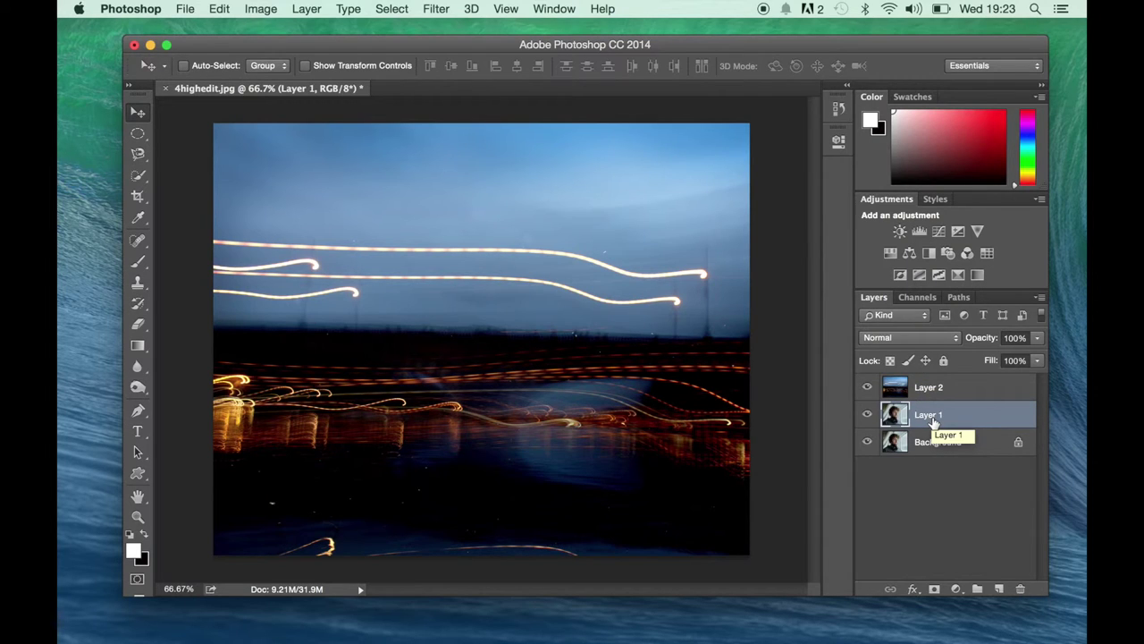
{"action": "left_click", "coordinate": [947, 397]}
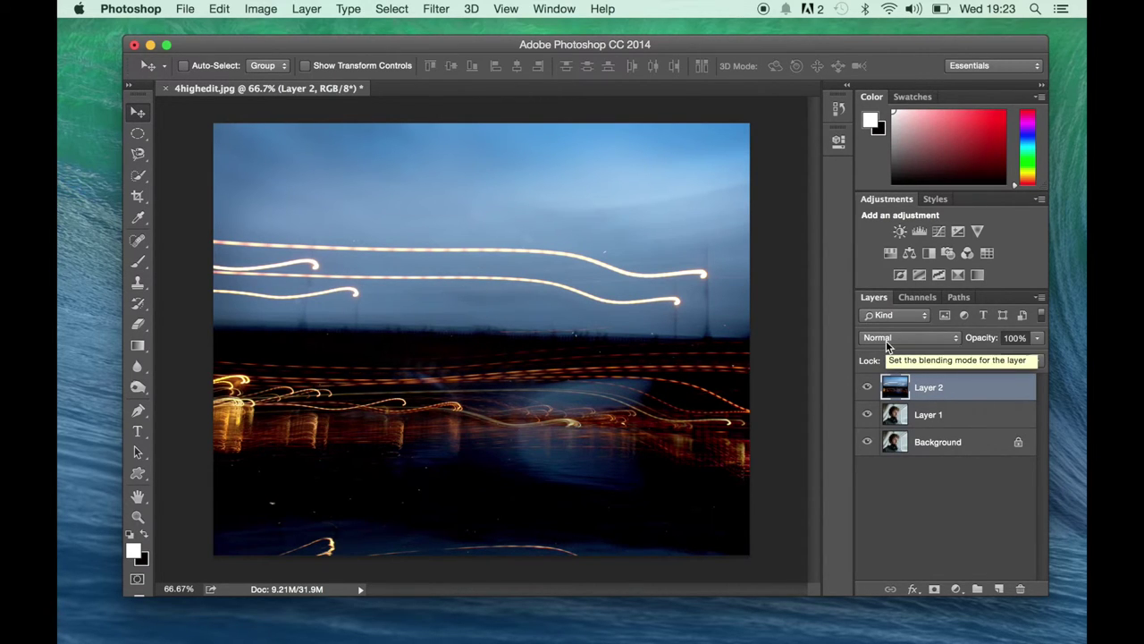
Set Layer 2 to Overlay blend mode and nudge the streaks across the face
{"action": "left_click", "coordinate": [944, 338]}
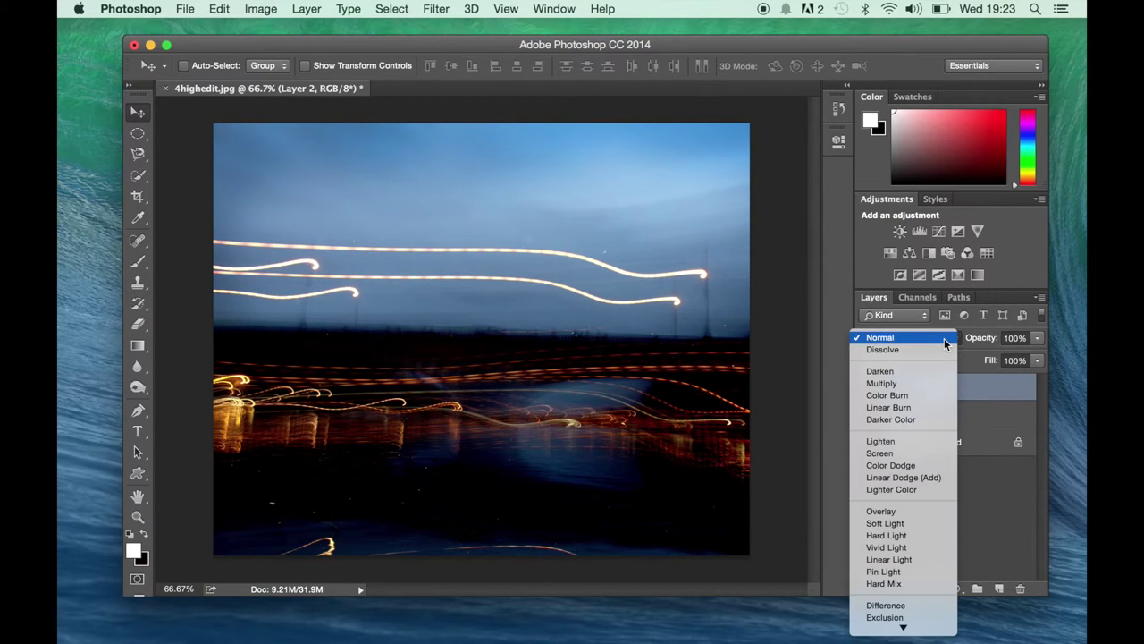
{"action": "left_click", "coordinate": [881, 511]}
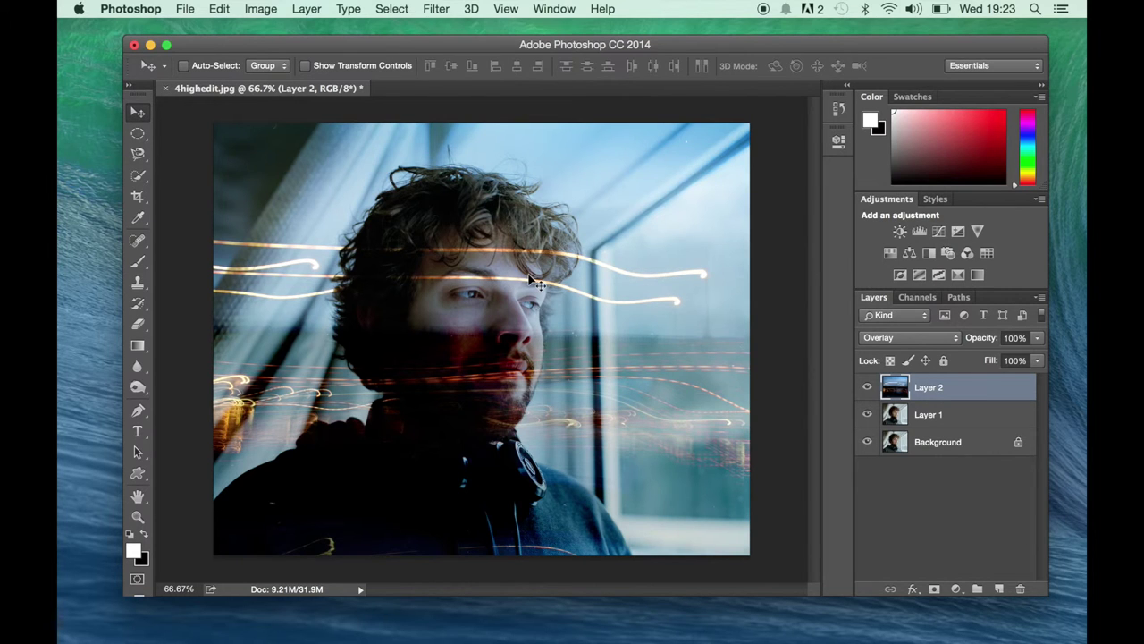
{"action": "mouse_move", "coordinate": [535, 283]}
{"action": "left_mouse_down"}
{"action": "mouse_move", "coordinate": [552, 313]}
{"action": "mouse_move", "coordinate": [545, 240]}
{"action": "mouse_move", "coordinate": [543, 302]}
{"action": "mouse_move", "coordinate": [545, 281]}
{"action": "left_mouse_up"}
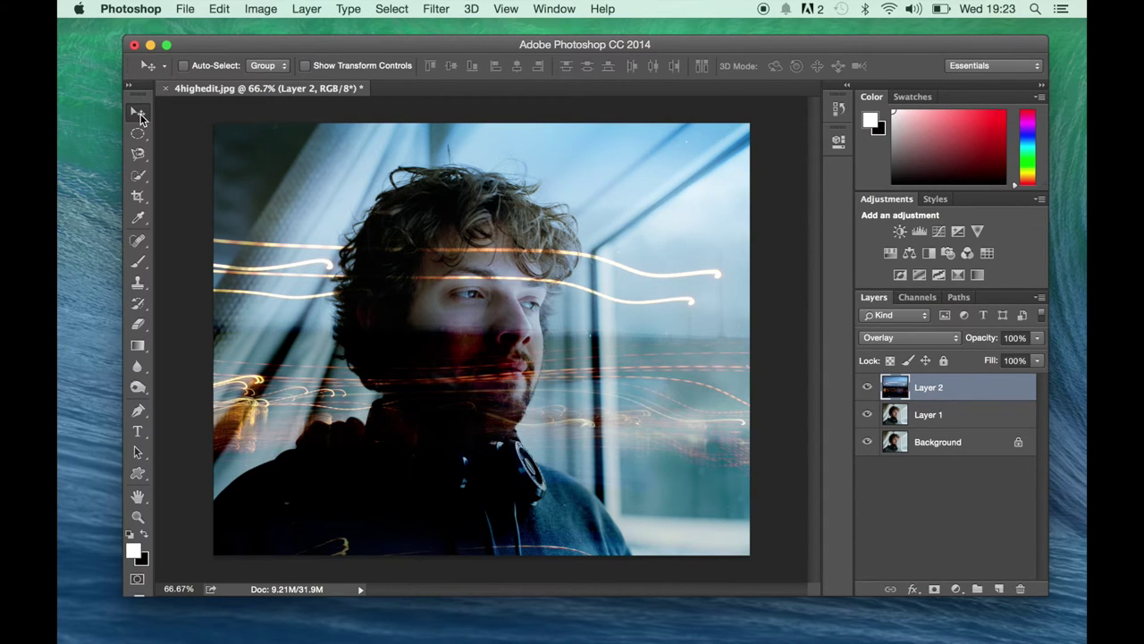
{"action": "mouse_move", "coordinate": [645, 342]}
{"action": "left_mouse_down"}
{"action": "mouse_move", "coordinate": [644, 388]}
{"action": "mouse_move", "coordinate": [650, 347]}
{"action": "left_mouse_up"}
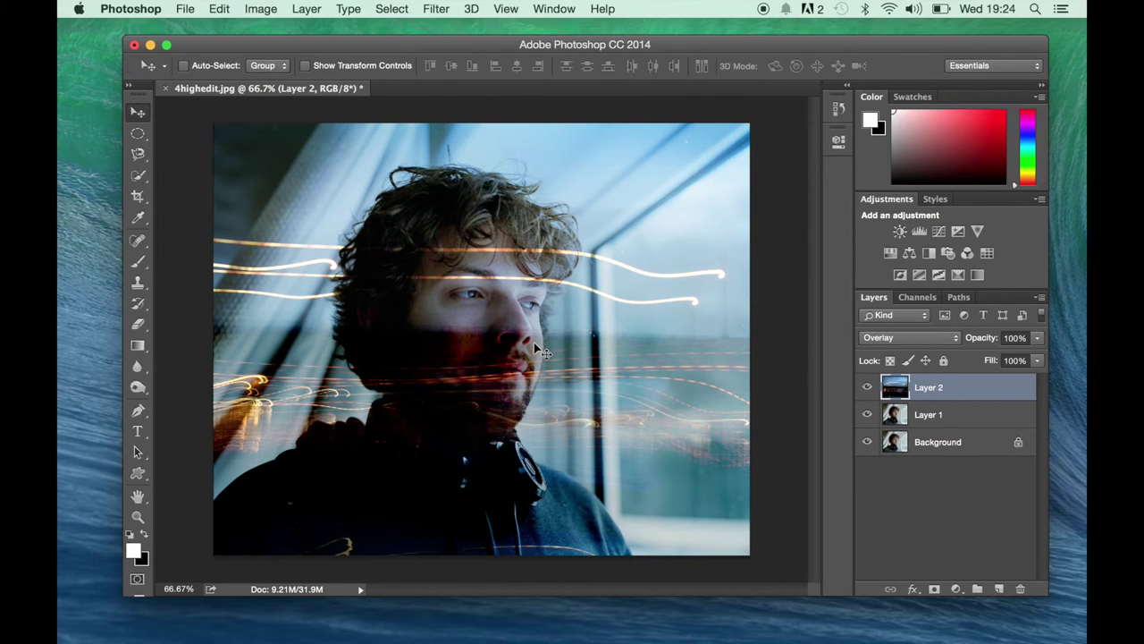
{"action": "left_click", "coordinate": [185, 11]}
Save the composite as 4highedit.psd in Photoshop format, accepting the compatibility option
{"action": "left_click", "coordinate": [214, 176]}
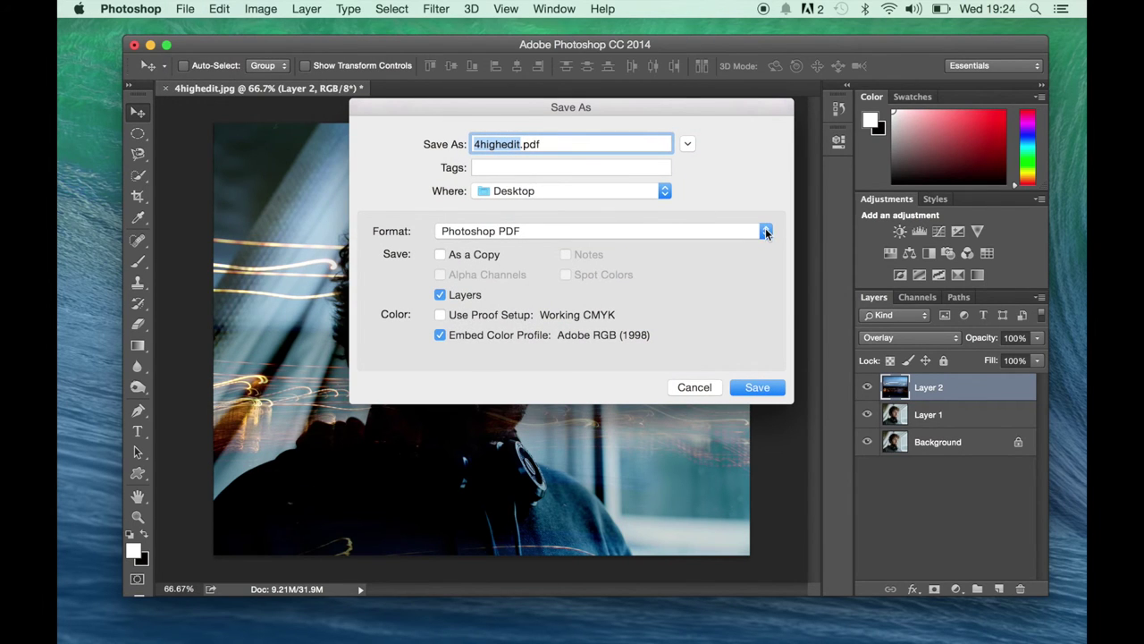
{"action": "left_click", "coordinate": [765, 231]}
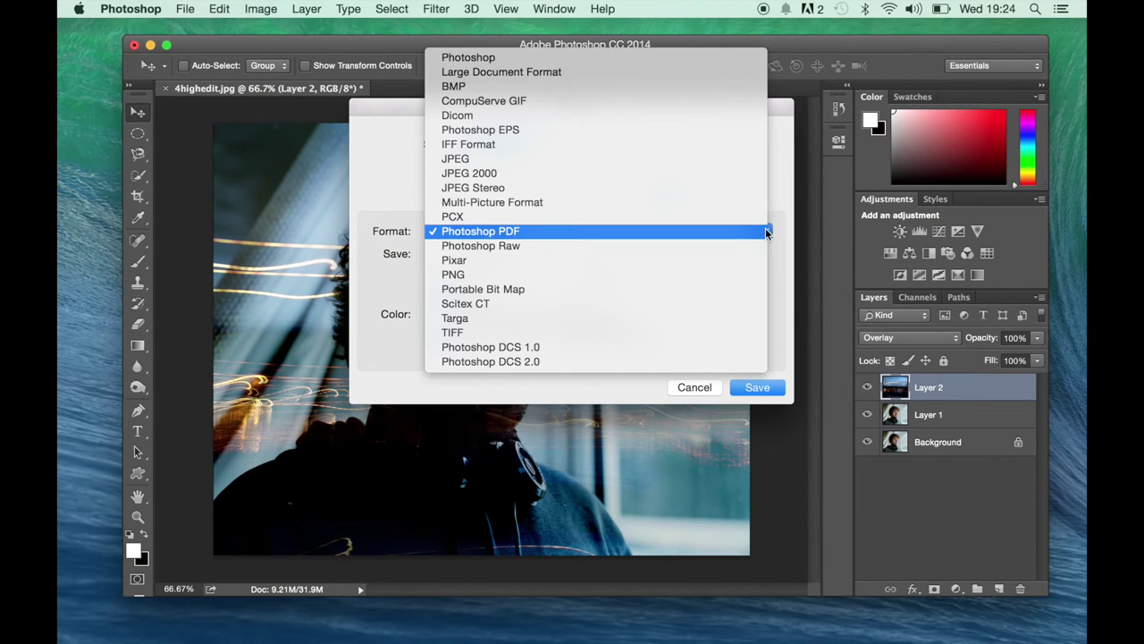
{"action": "left_click", "coordinate": [524, 61]}
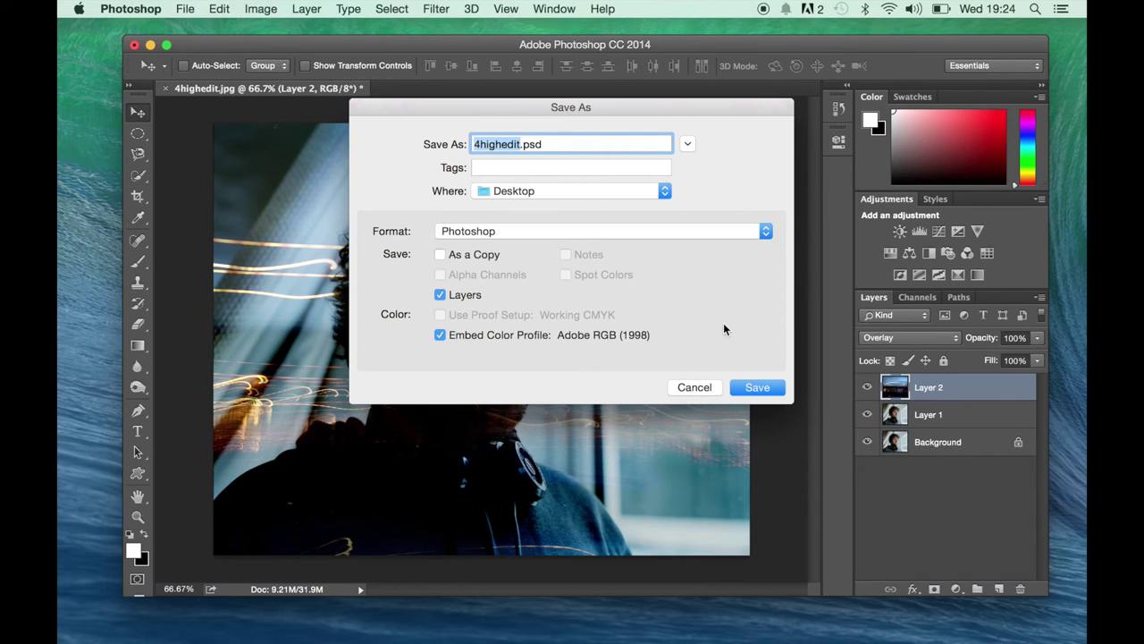
{"action": "left_click", "coordinate": [755, 388]}
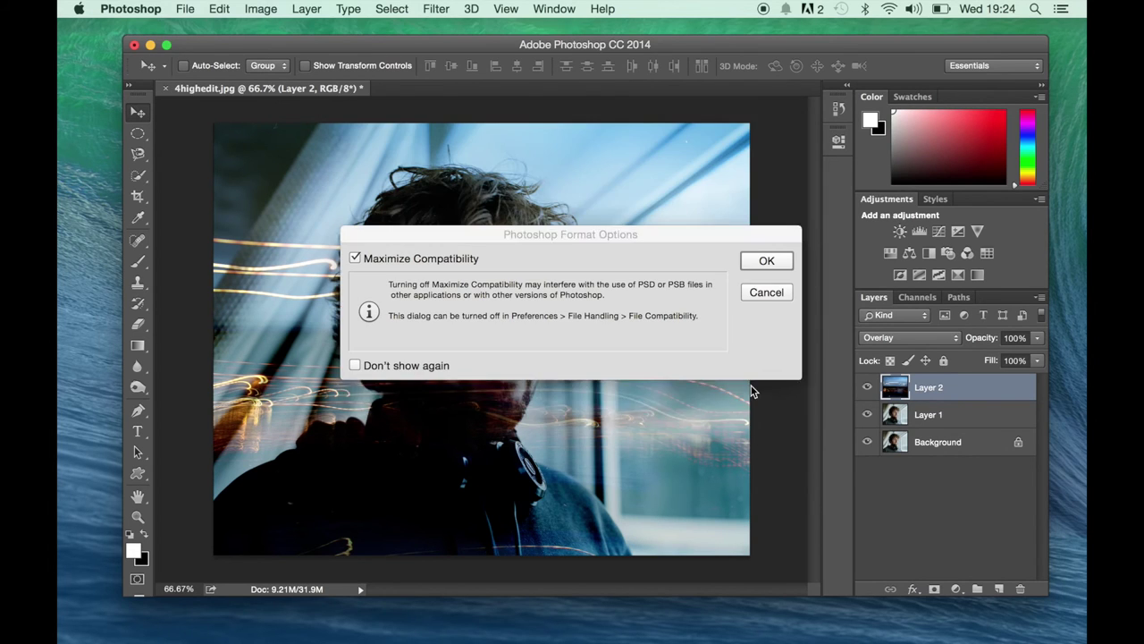
{"action": "left_click", "coordinate": [753, 267]}
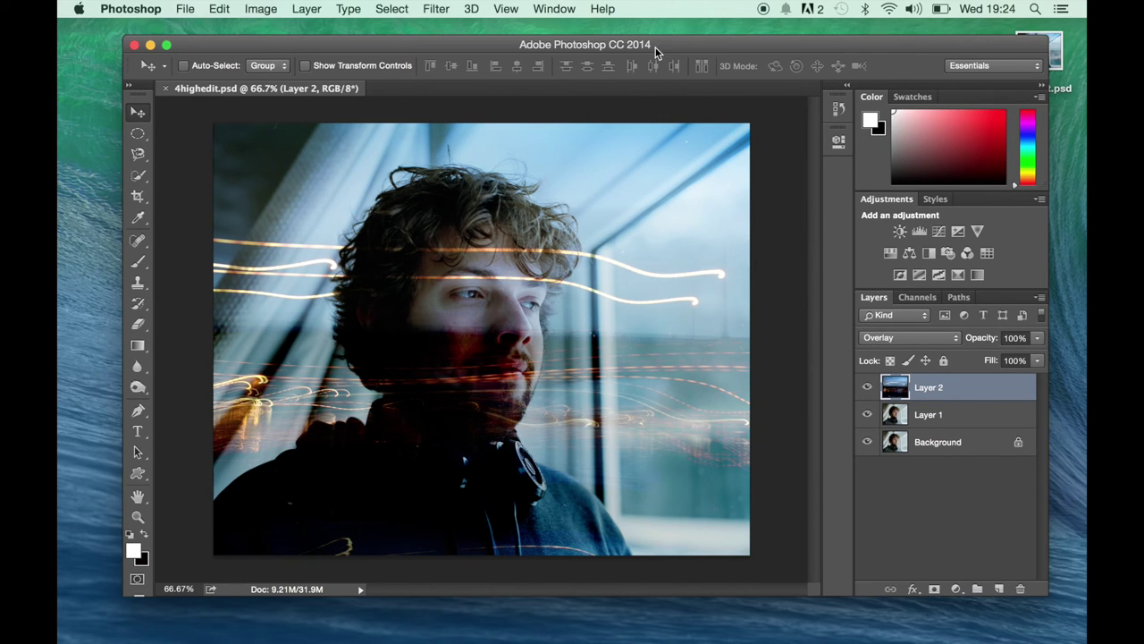
{"action": "left_click_drag", "start_coordinate": [655, 45], "coordinate": [652, 38]}
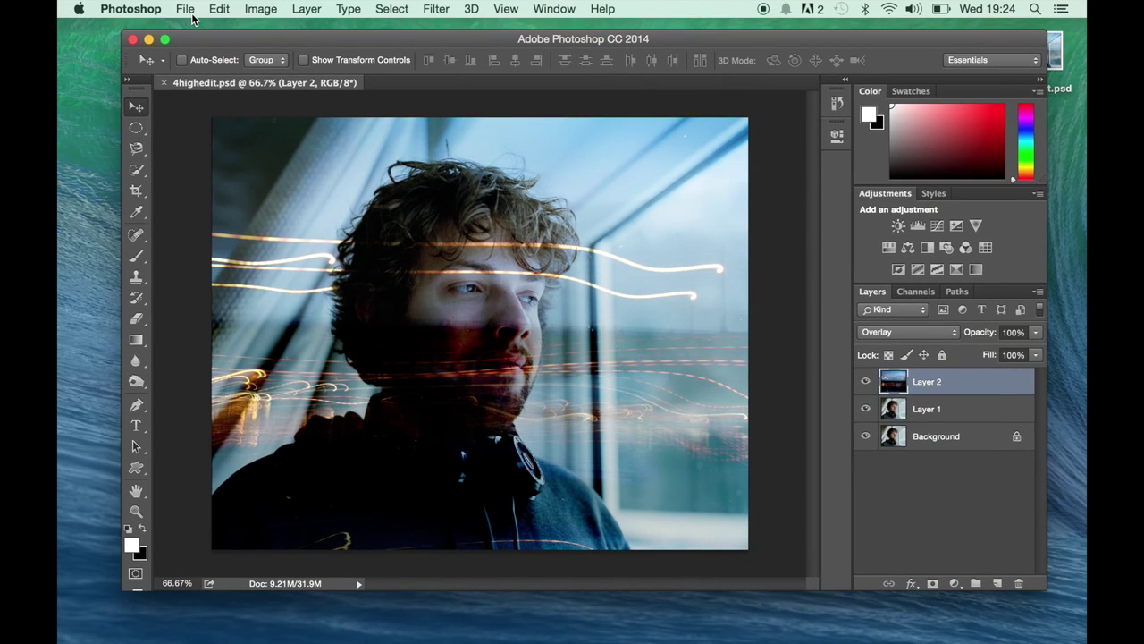